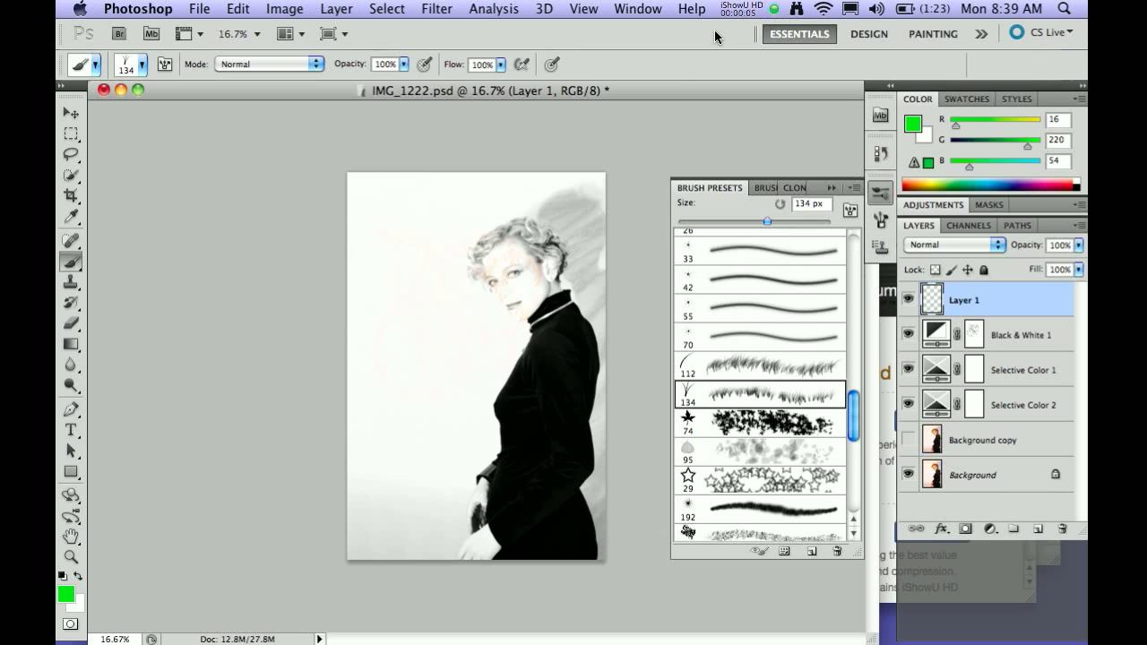
Switch to the Brush Tool and open the workspace panels list
click(72, 264)
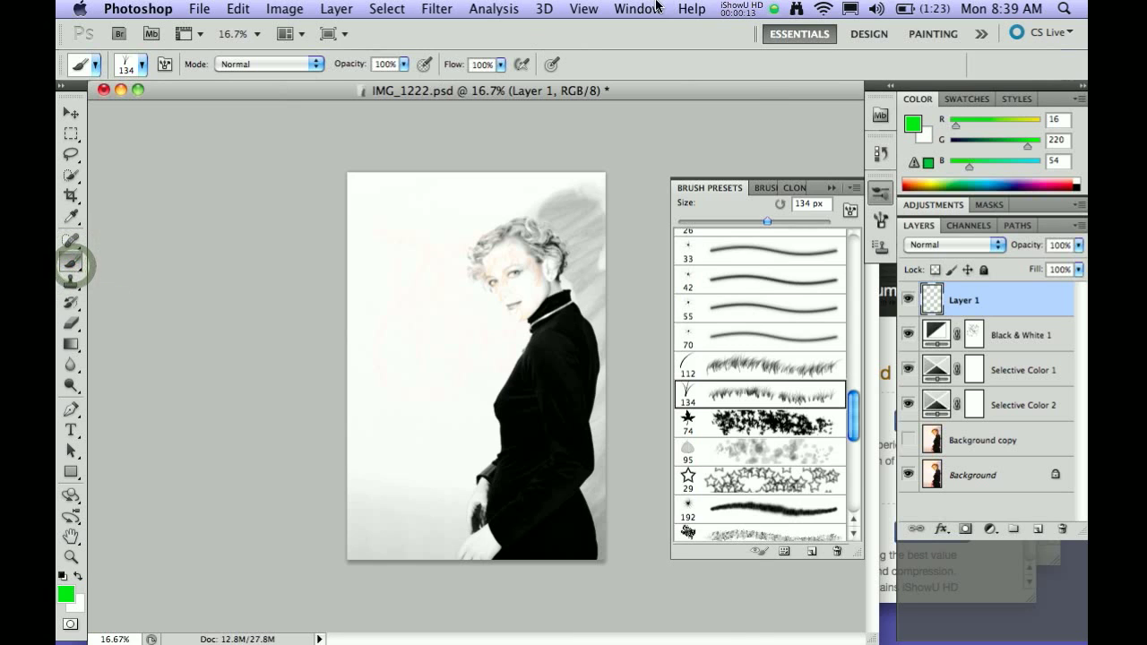
click(627, 9)
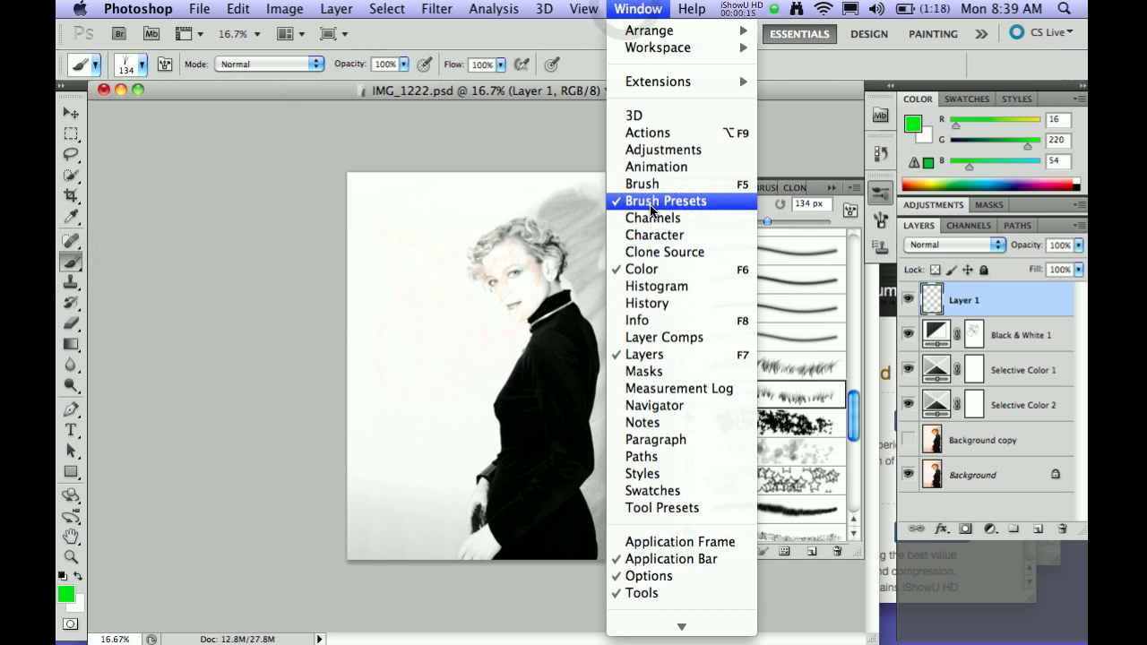
click(638, 9)
drag(852, 418, 856, 257)
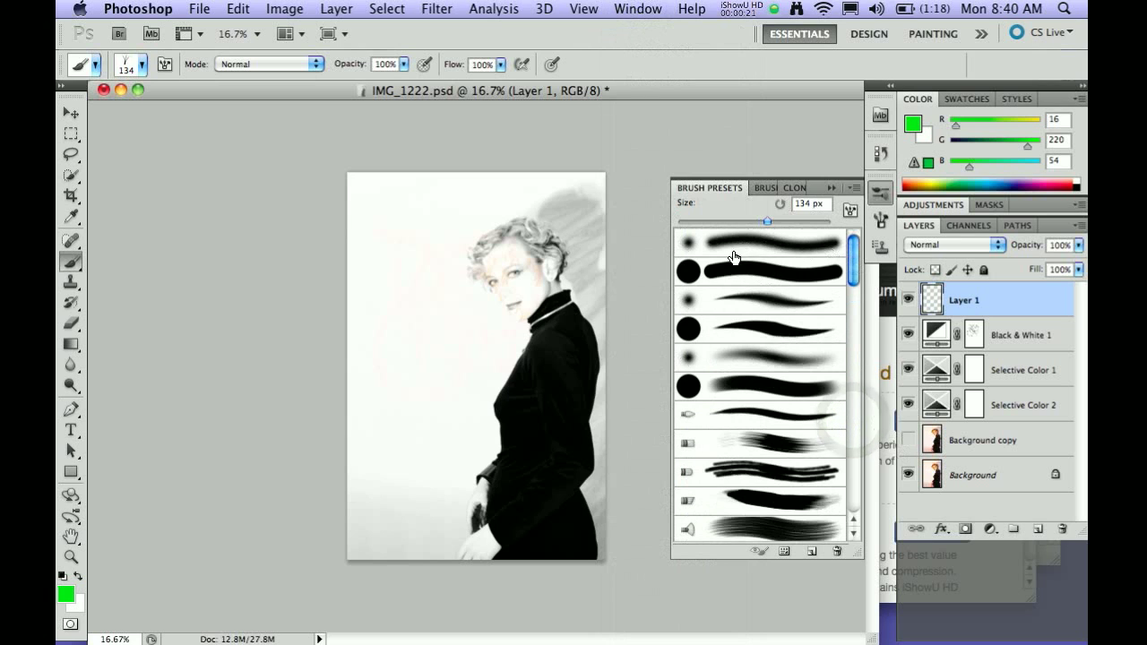
drag(849, 265, 844, 349)
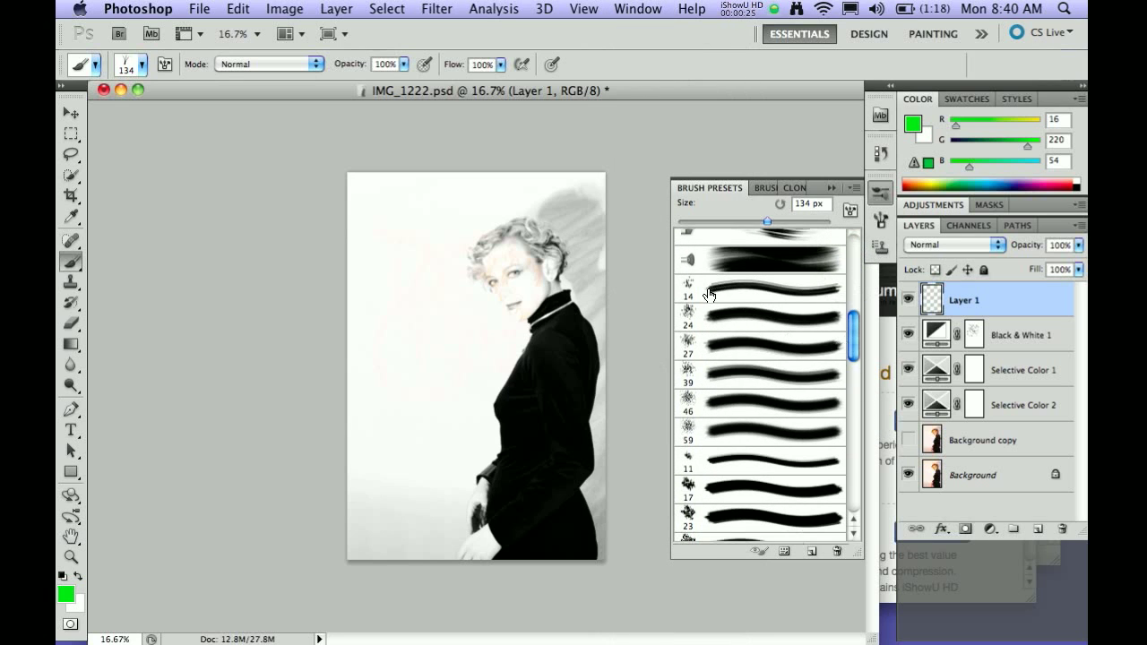
click(709, 293)
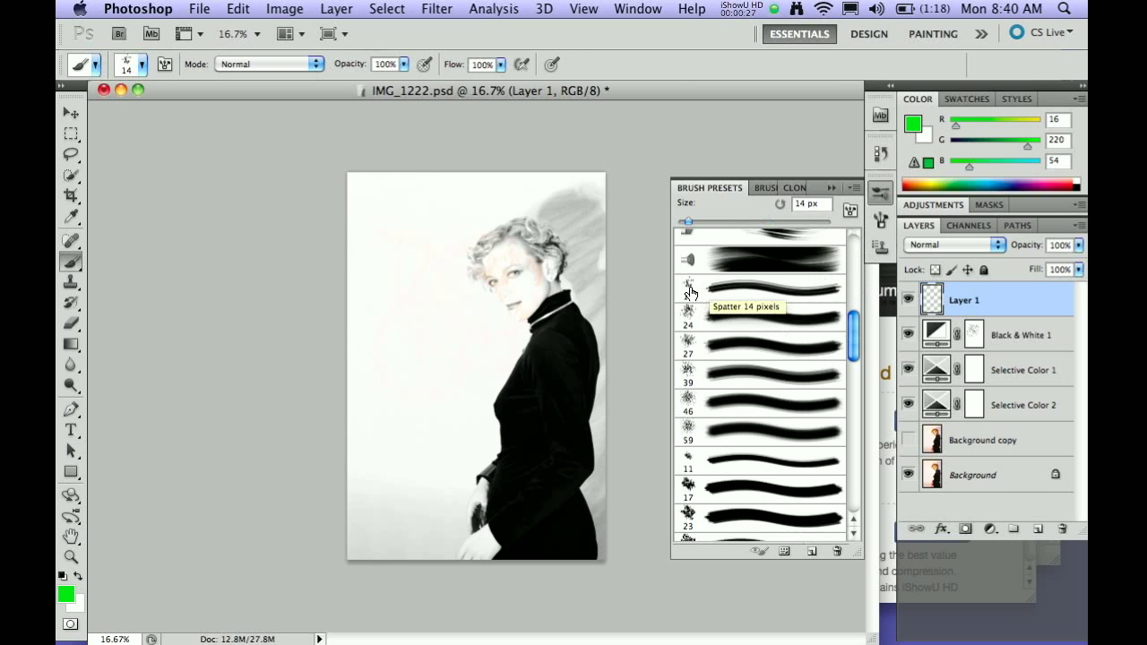
click(700, 317)
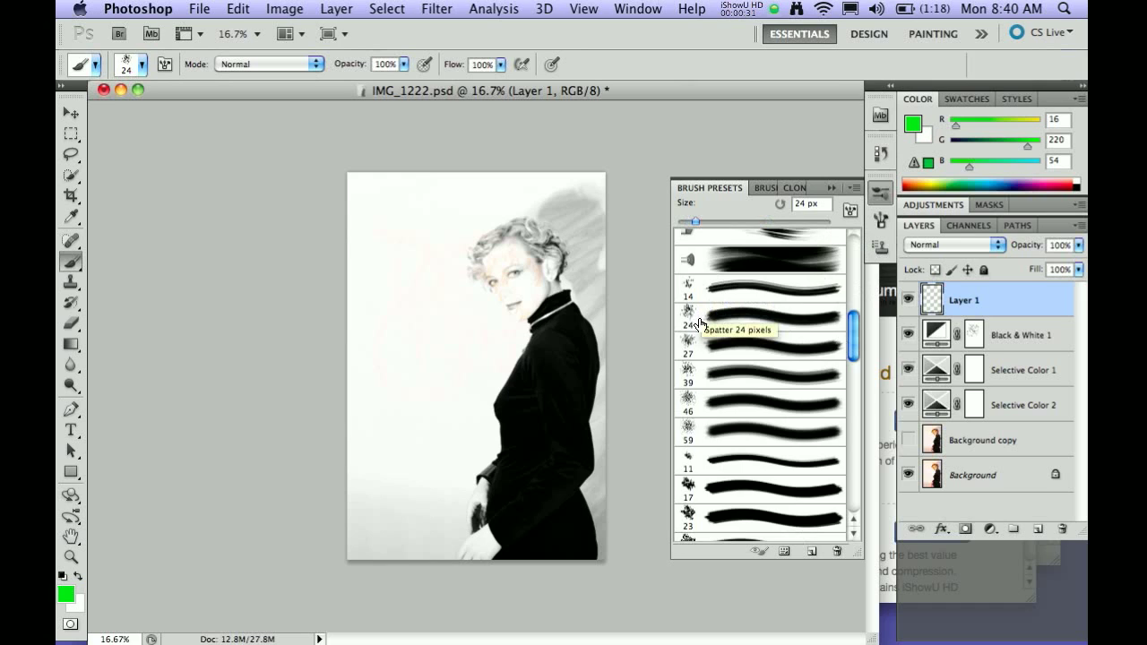
click(854, 432)
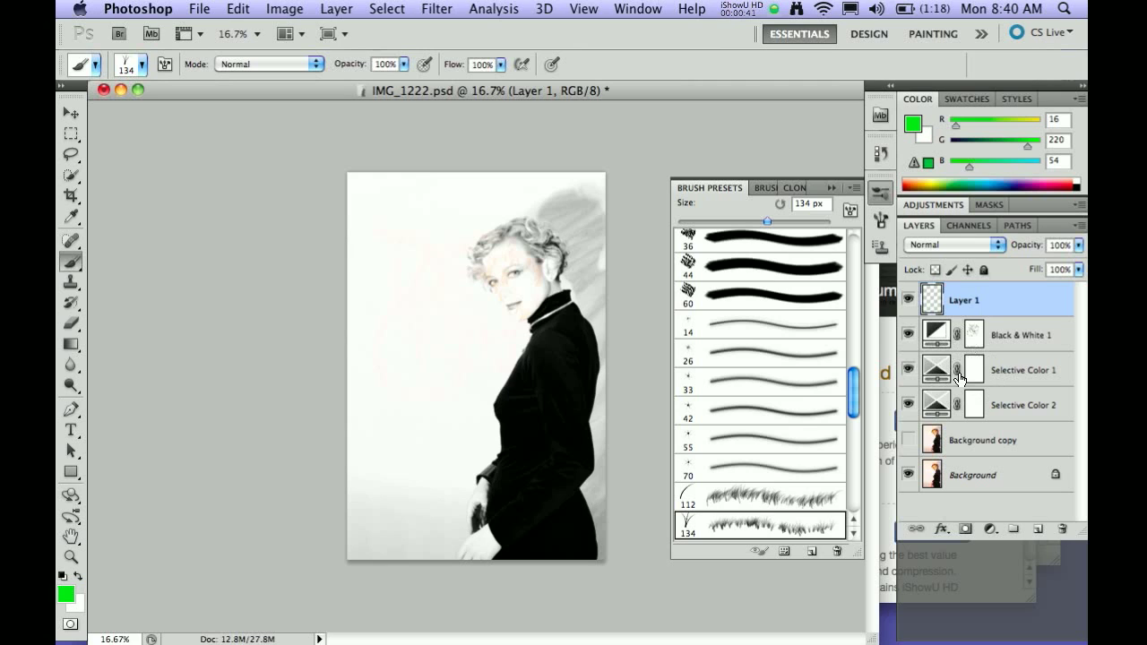
Reselect the 134 px grass brush and set the foreground colour to green R24 G222 B47
click(753, 524)
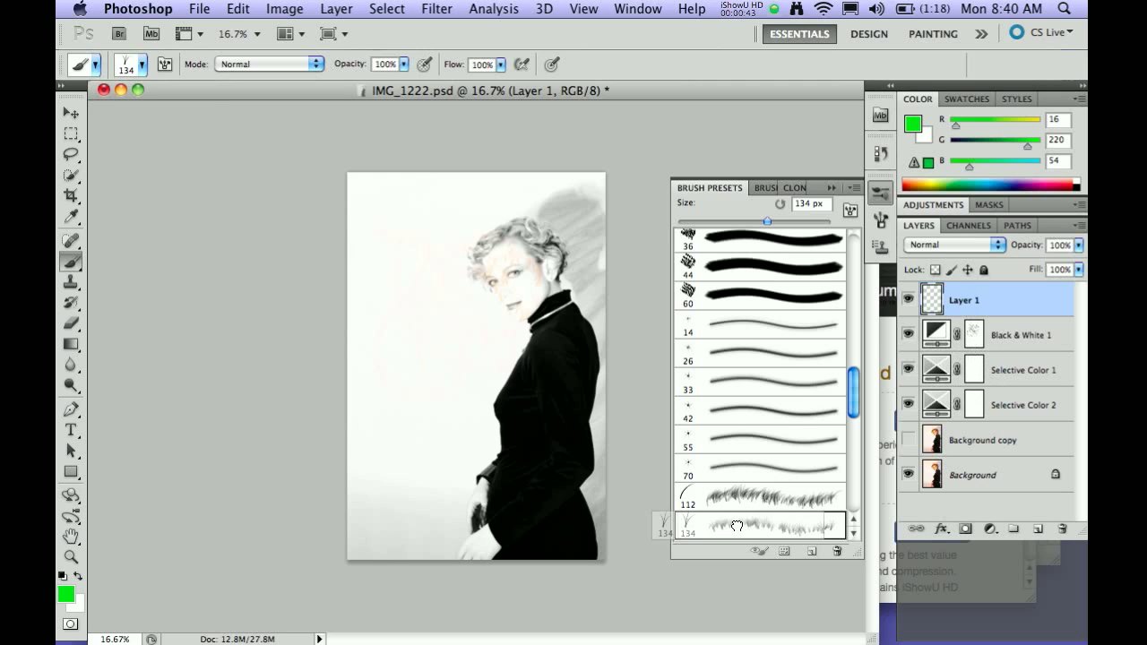
click(64, 605)
click(529, 227)
click(524, 274)
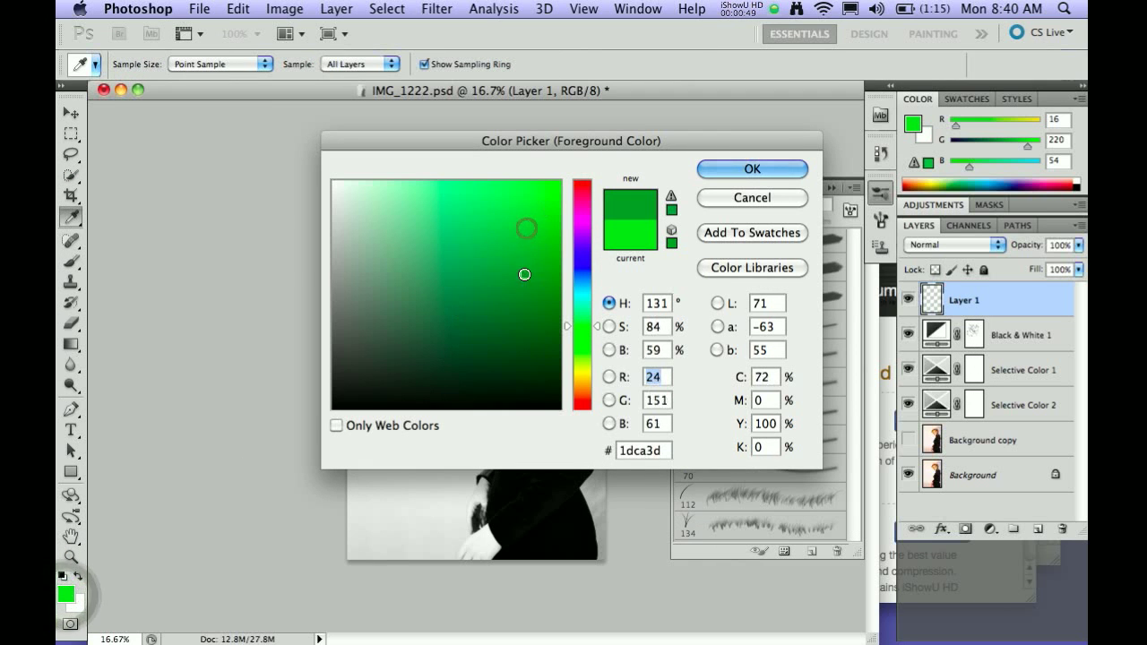
mouse_move(567, 322)
mouse_down()
mouse_move(565, 285)
mouse_move(567, 328)
mouse_up()
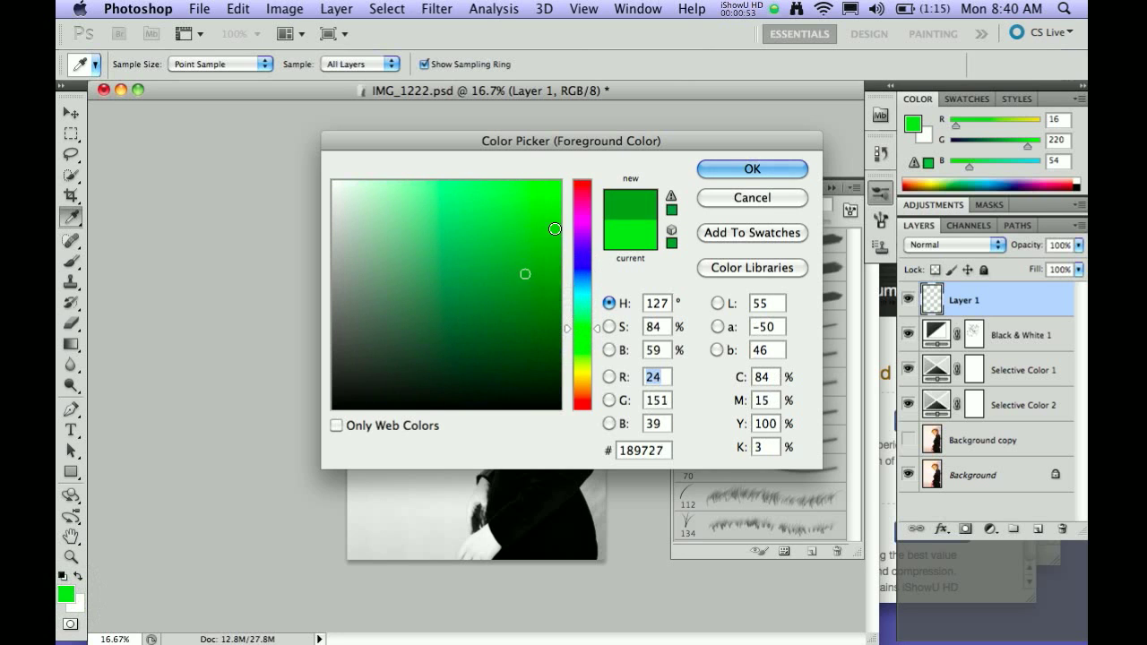
click(537, 209)
click(753, 168)
key(b)
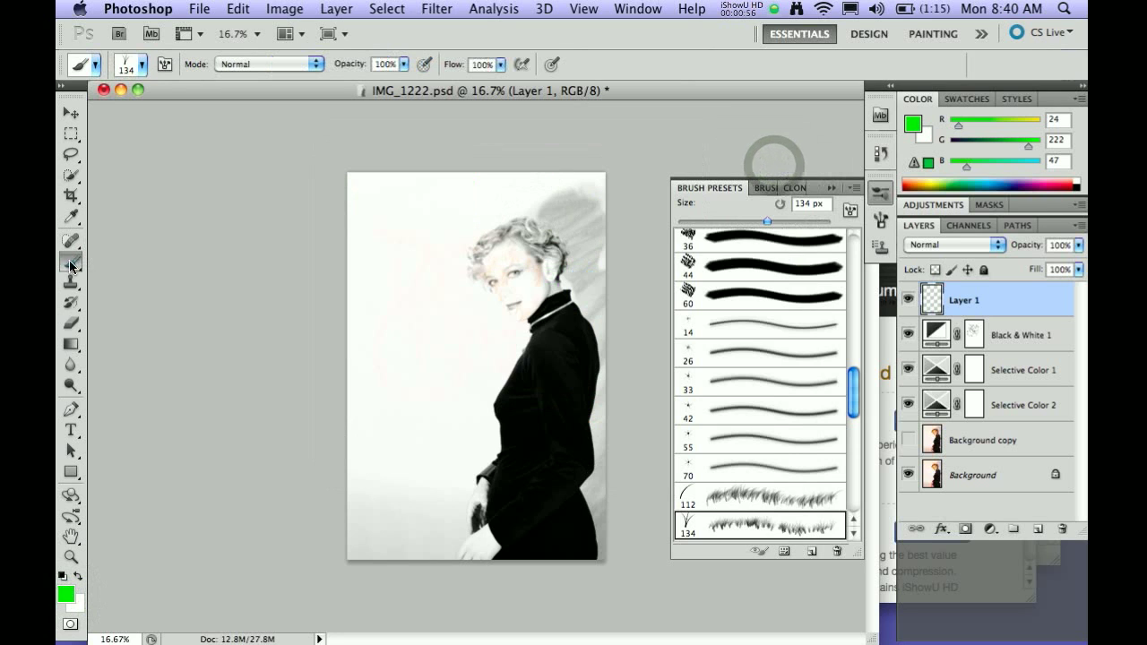
Paint grass strokes over the photo's left, lower left, and across her waist and chest
drag(387, 395, 421, 451)
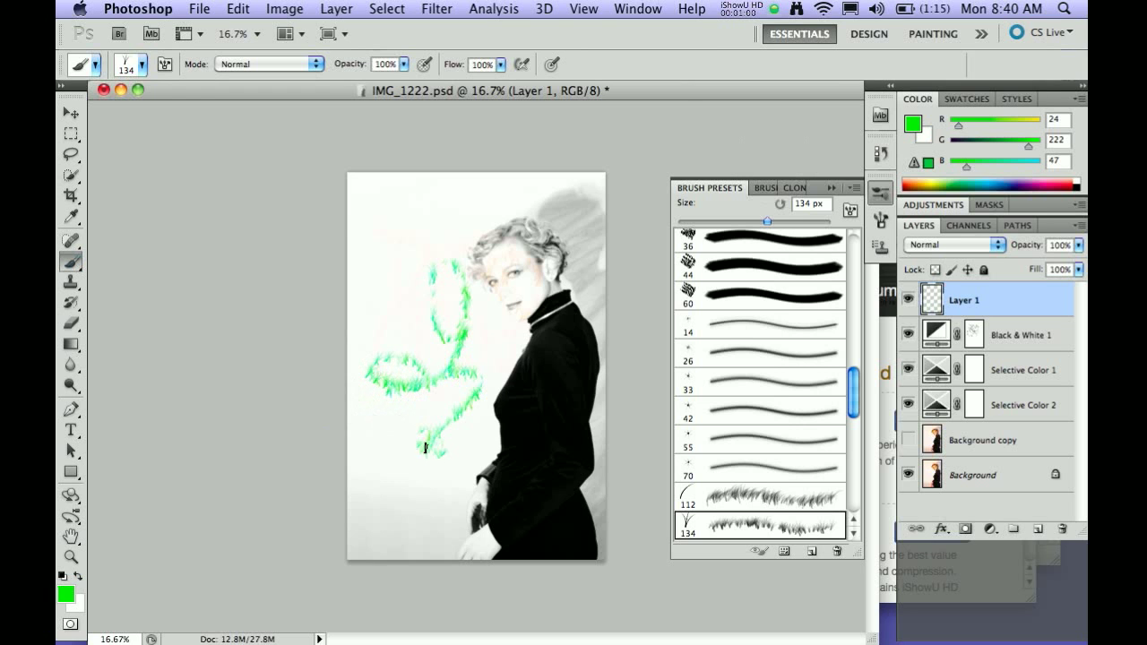
key(super+equal)
key(super+equal)
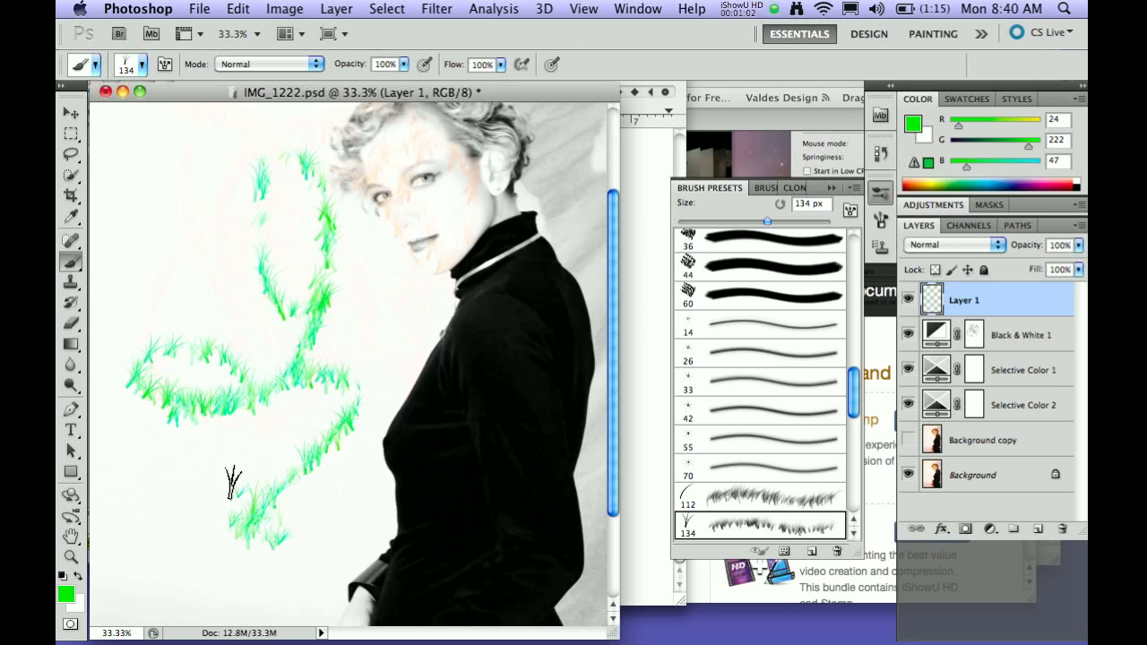
drag(154, 484, 249, 502)
drag(165, 547, 309, 538)
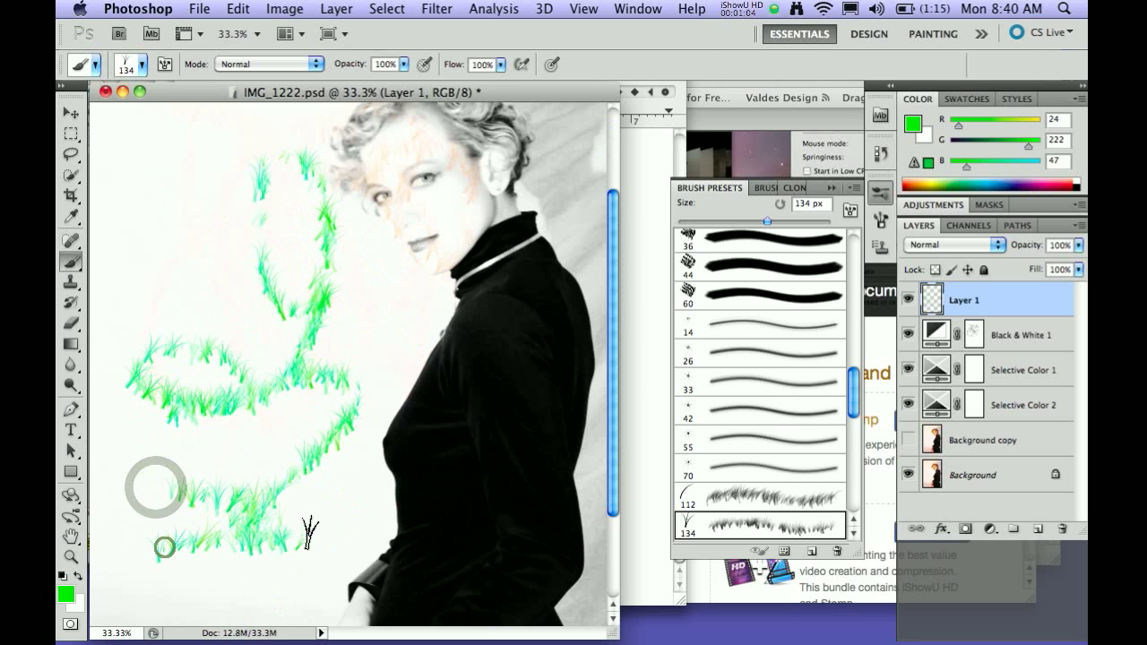
drag(328, 484, 445, 488)
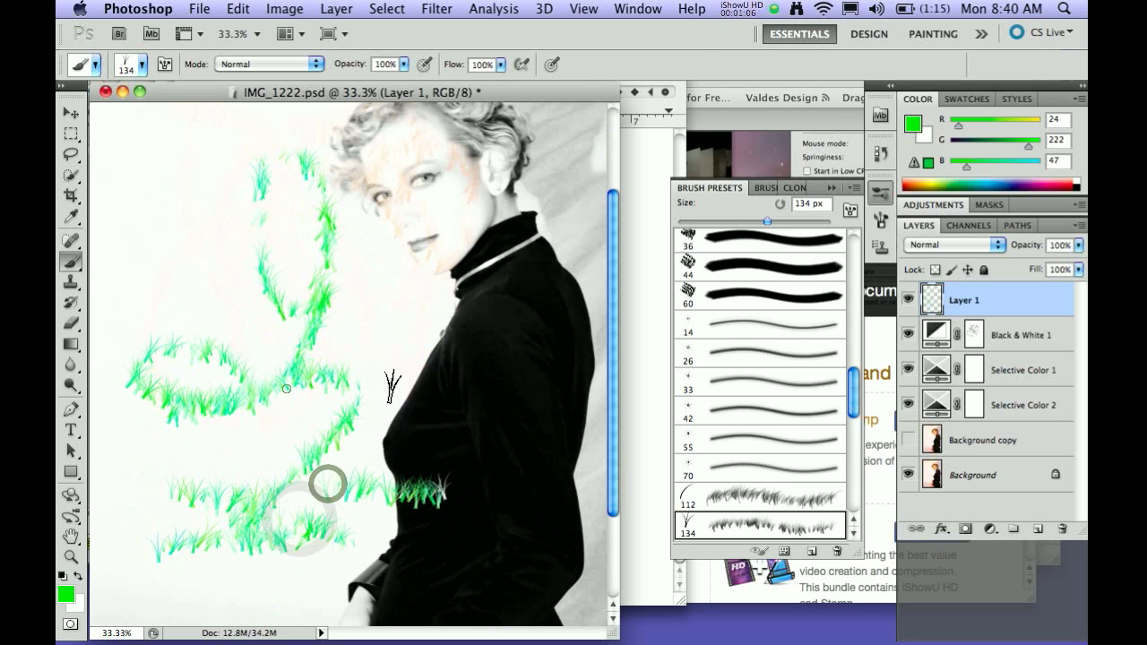
drag(391, 387, 463, 385)
Add small grass dabs near her chest, then hide and reshow Layer 1 to compare
click(371, 313)
click(256, 368)
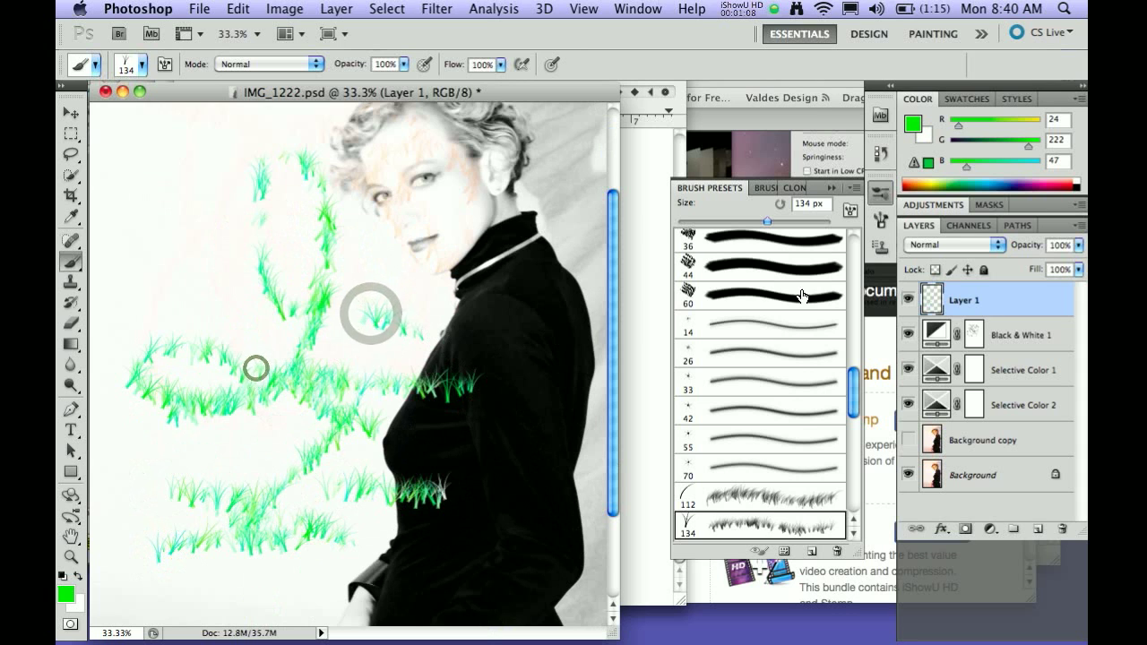
click(907, 301)
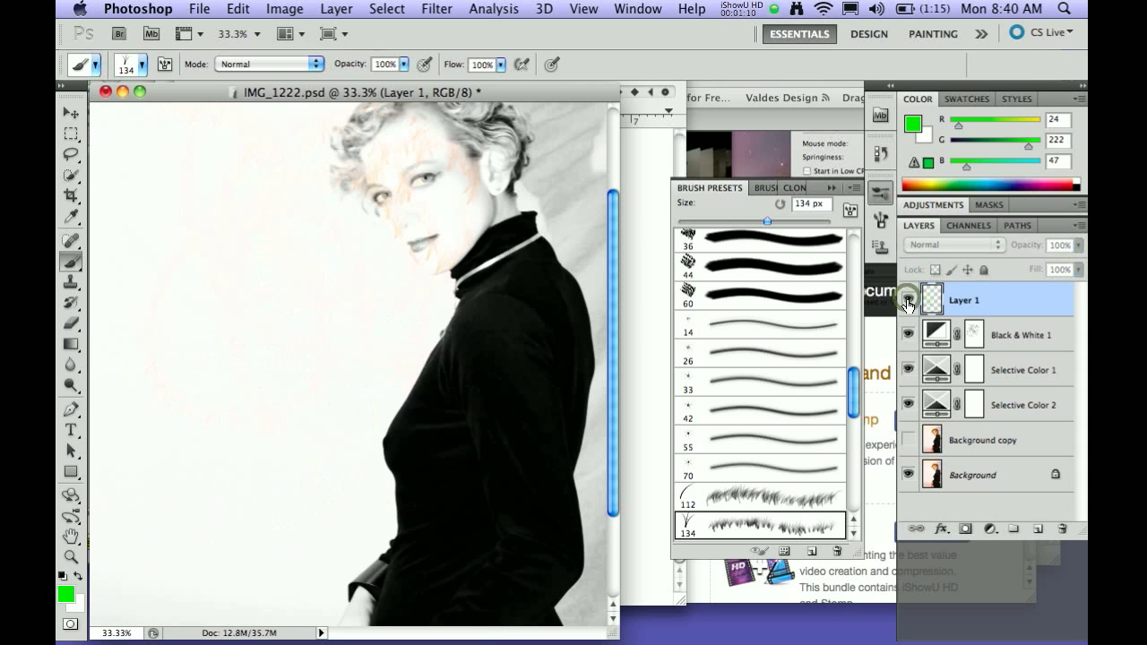
click(772, 10)
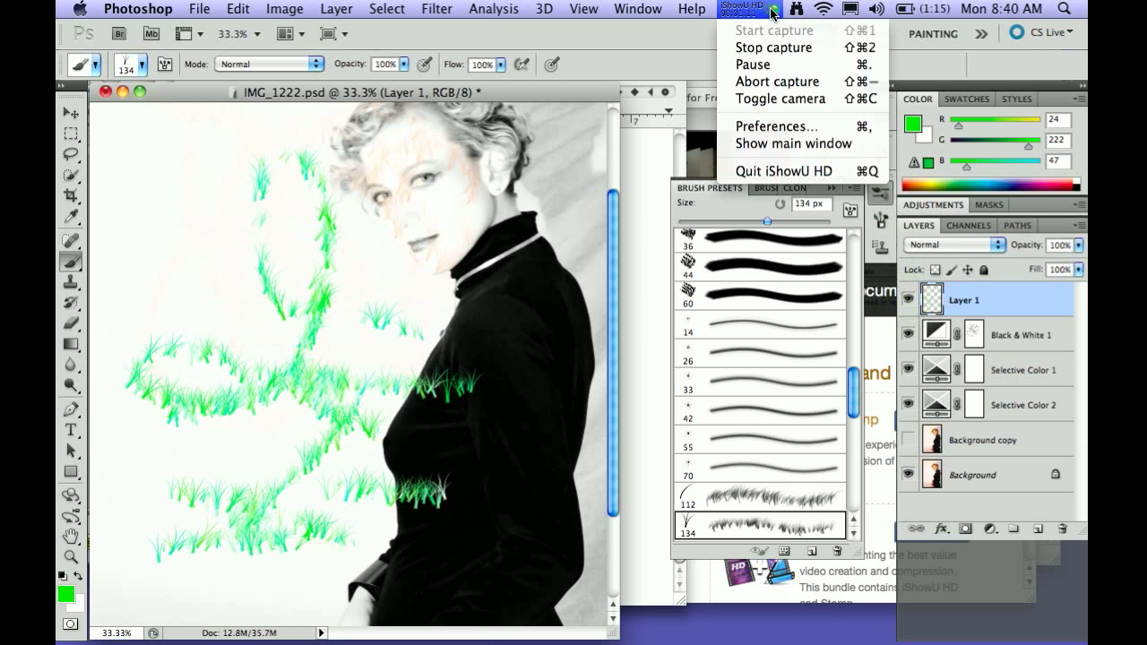